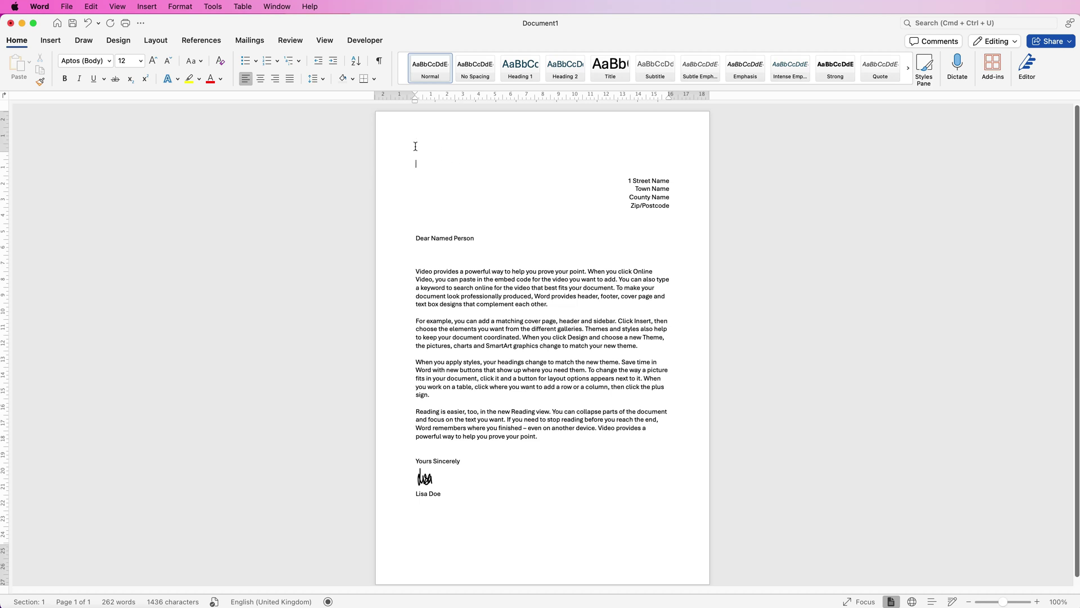
- Insert Coffee Logo.png from the Logos folder into the letter
click(50, 41)
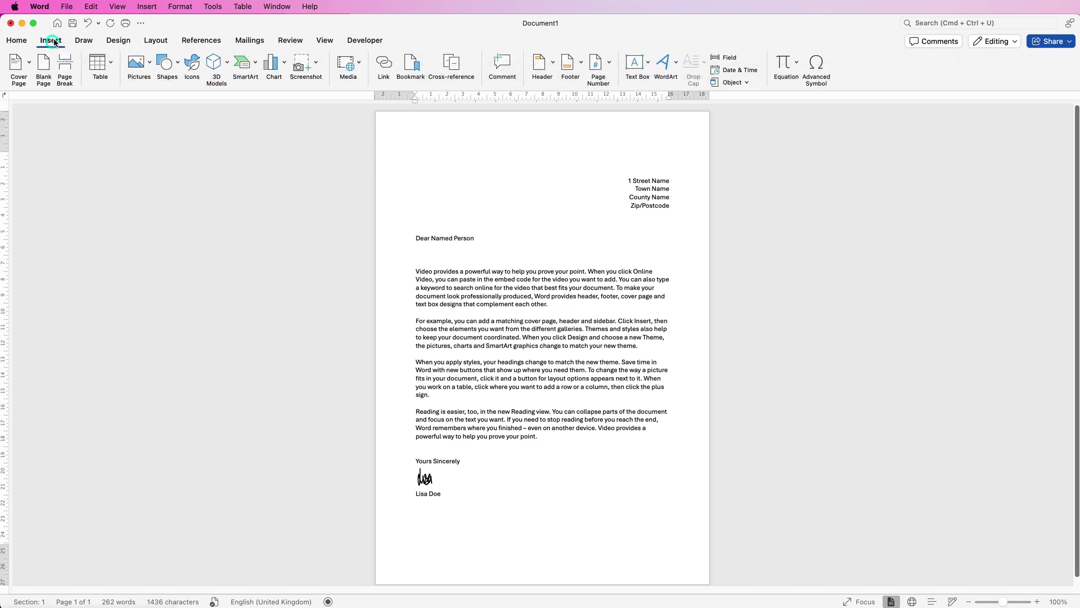
click(151, 65)
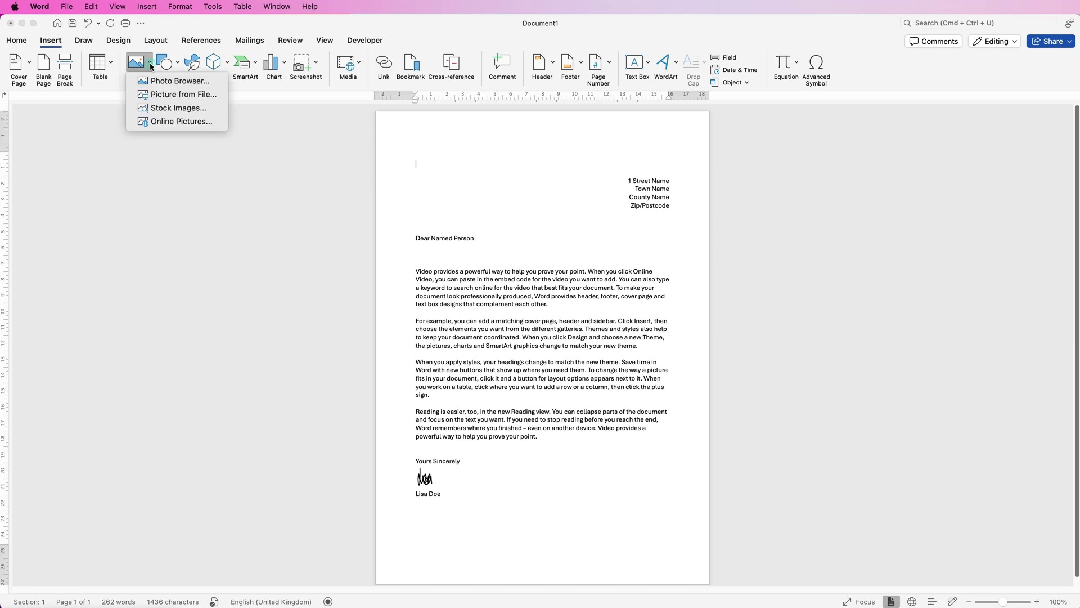
click(166, 96)
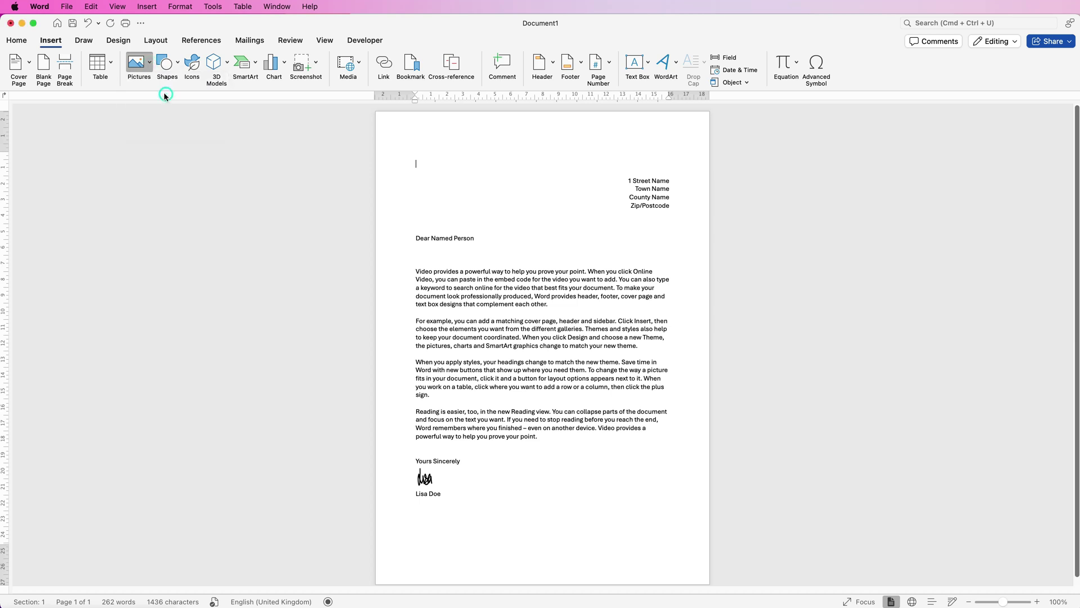
click(996, 140)
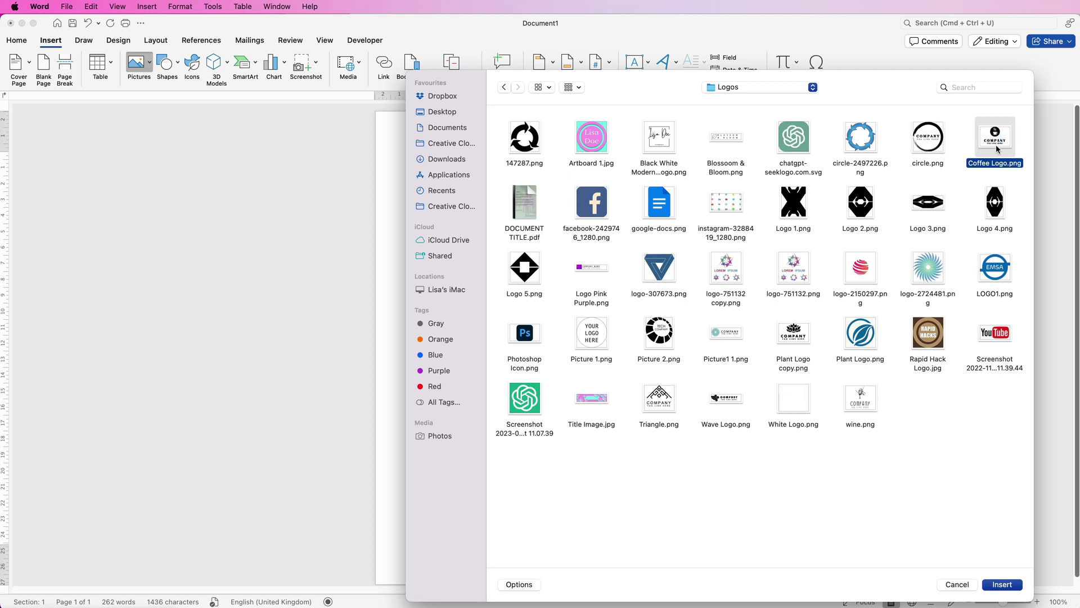
click(1003, 587)
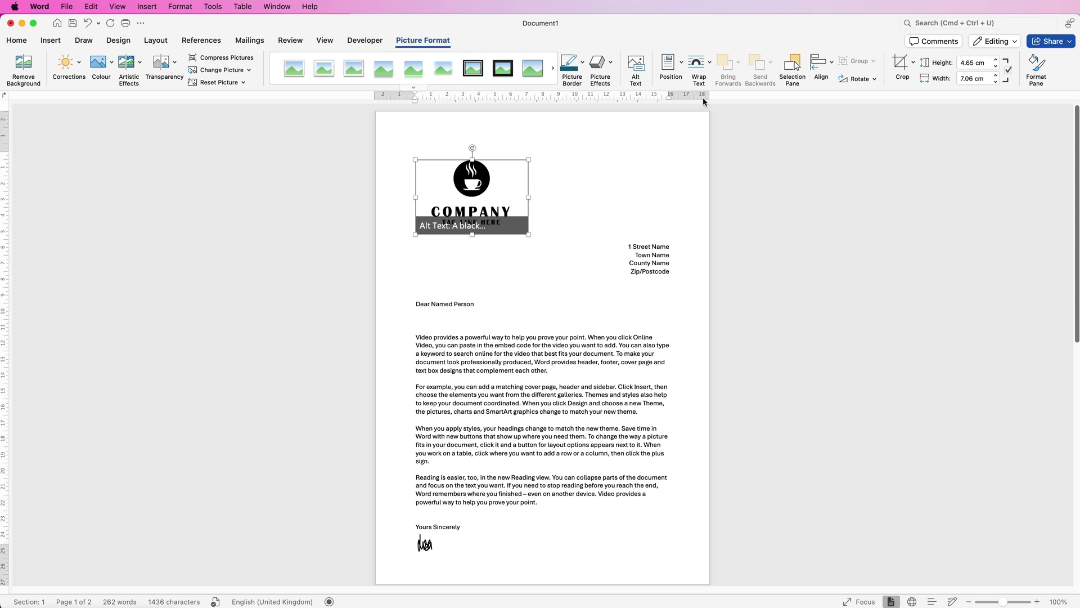
- Set the logo to In Front of Text, shrink it to 4.88 × 3.23 cm, and place it top-left
click(711, 66)
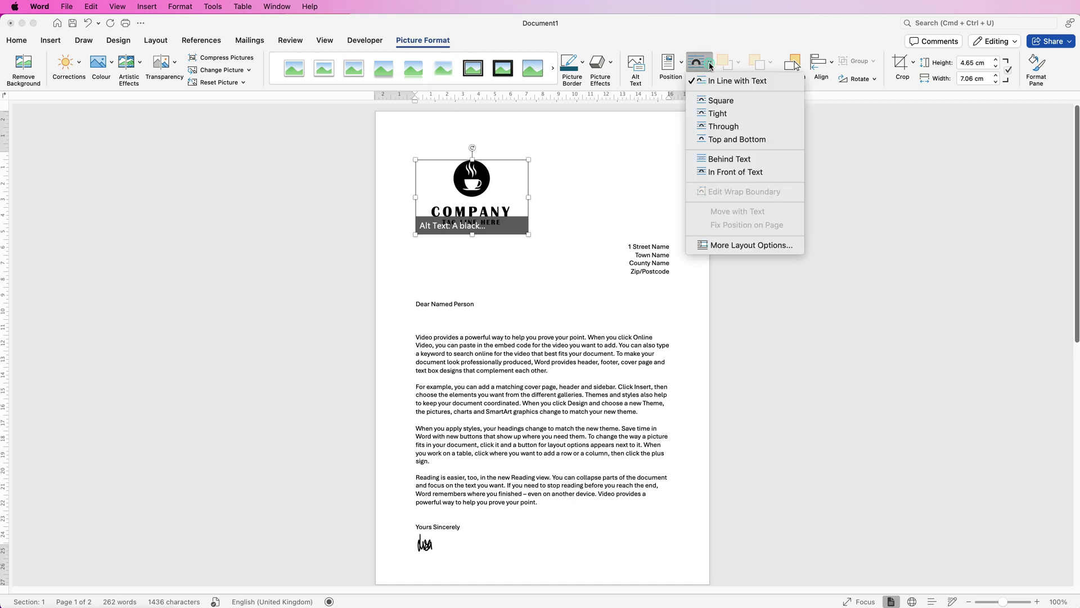
click(720, 176)
drag(523, 228, 494, 211)
mouse_move(454, 171)
mouse_down()
mouse_move(529, 169)
mouse_move(441, 163)
mouse_up()
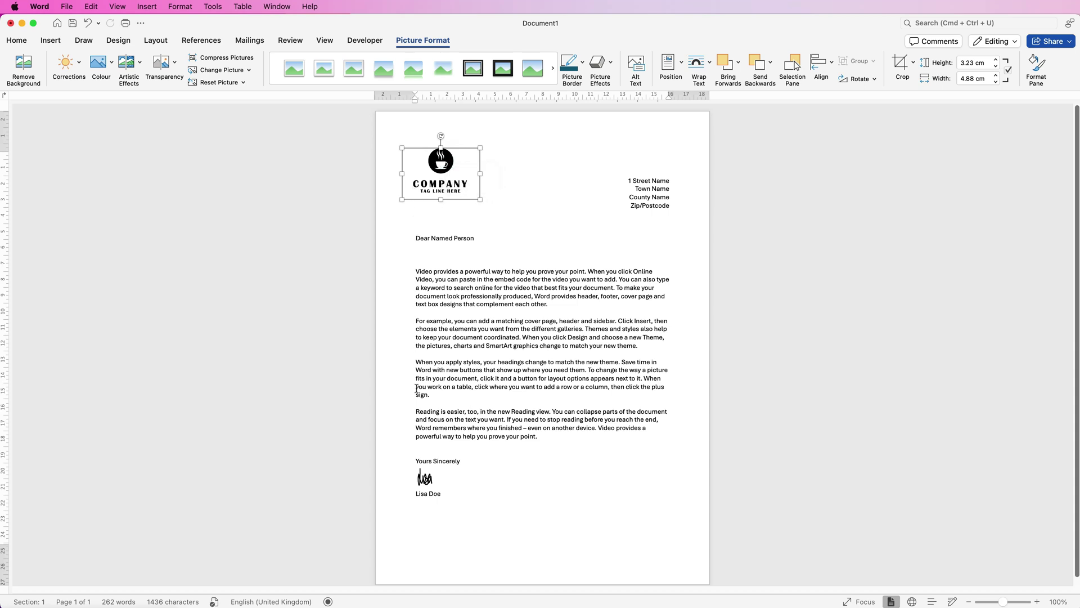
click(570, 345)
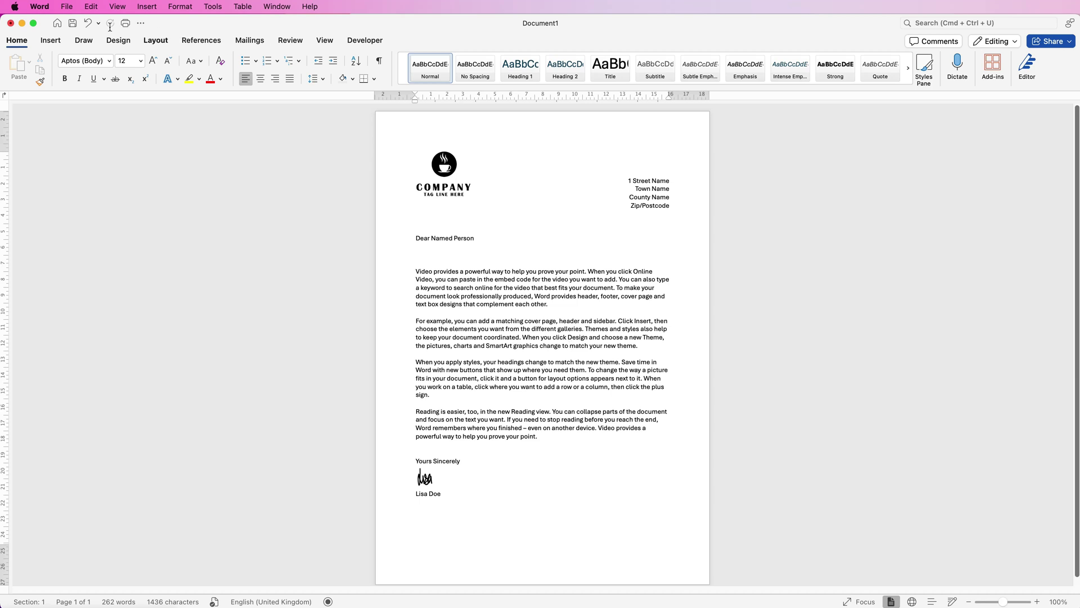
click(67, 7)
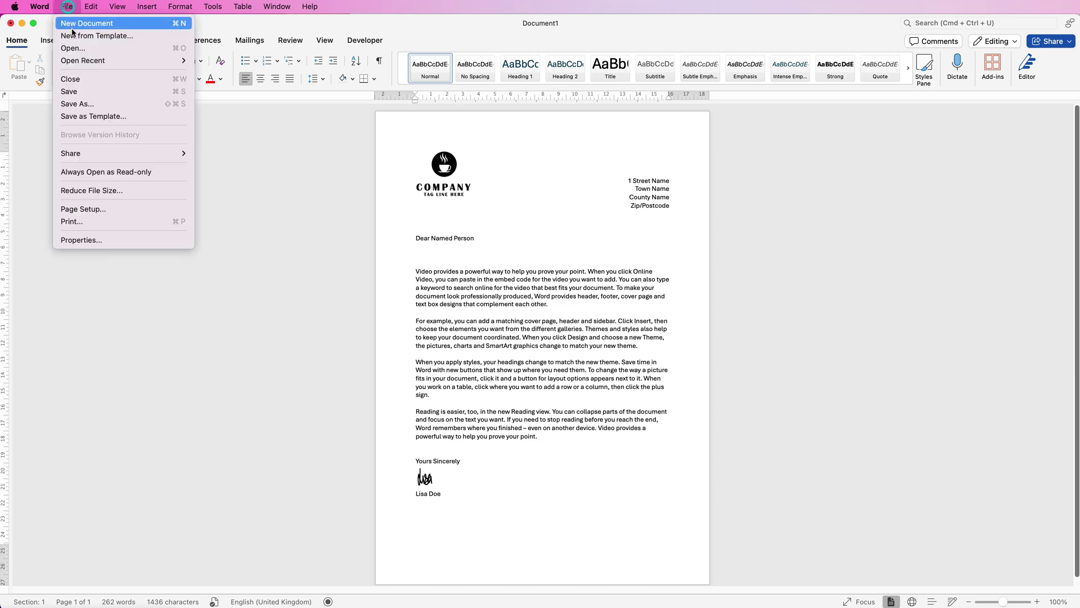
click(77, 105)
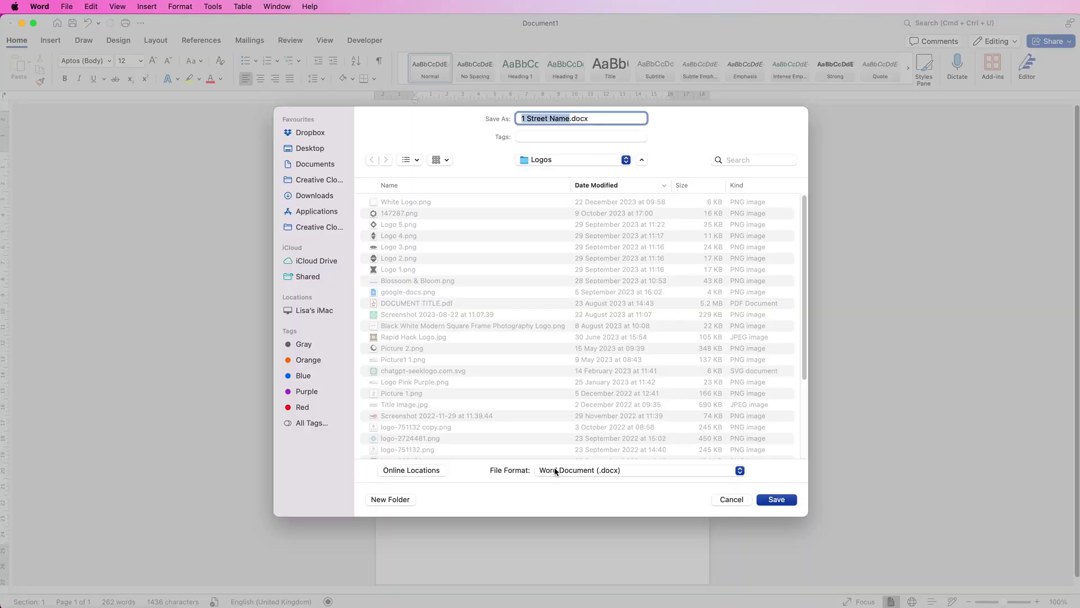
click(555, 472)
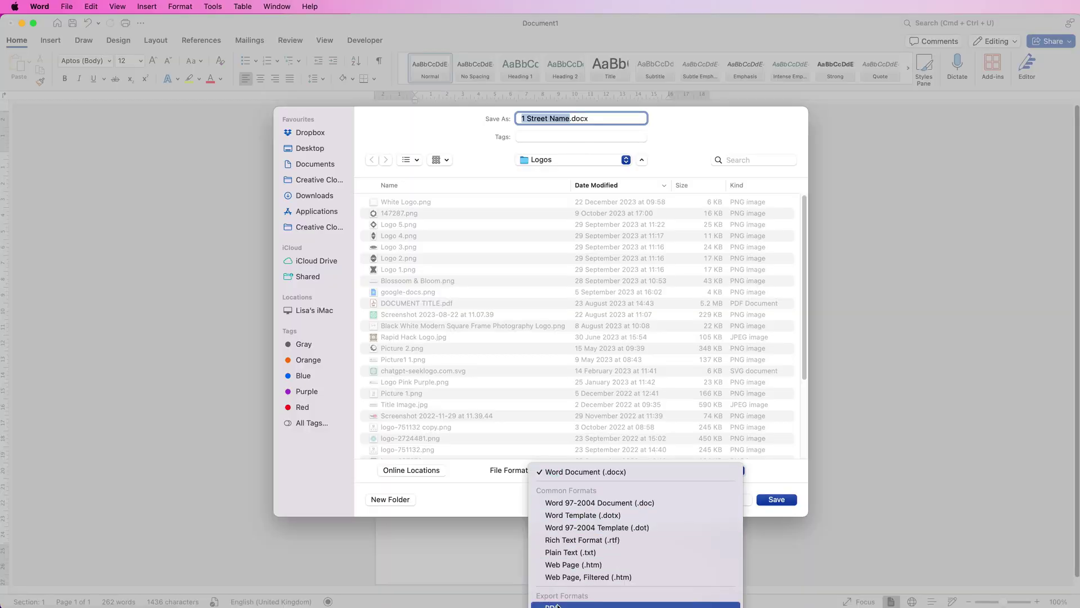
click(730, 475)
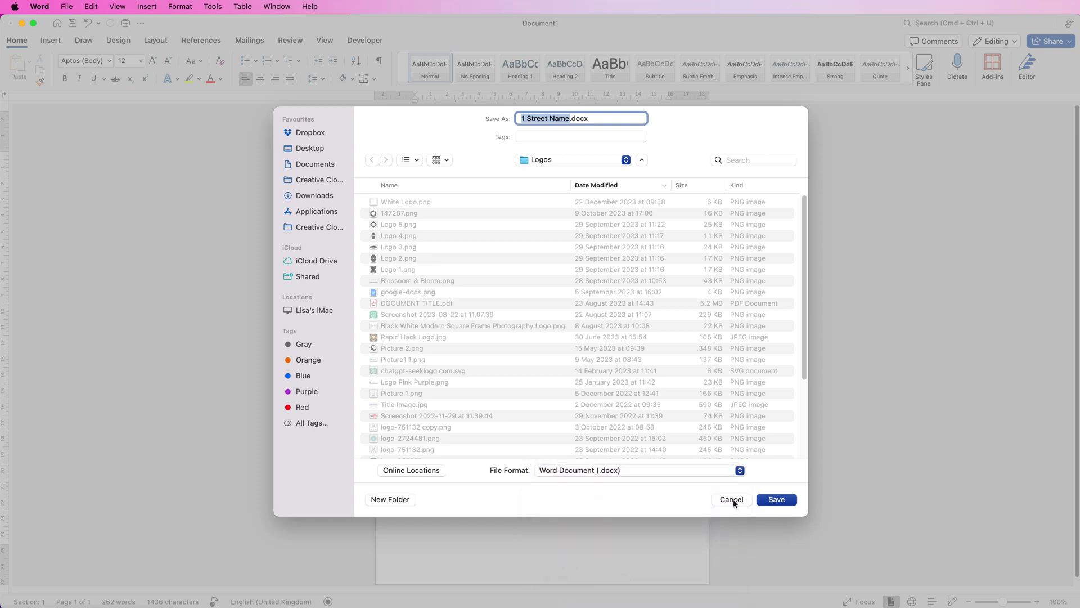
click(733, 500)
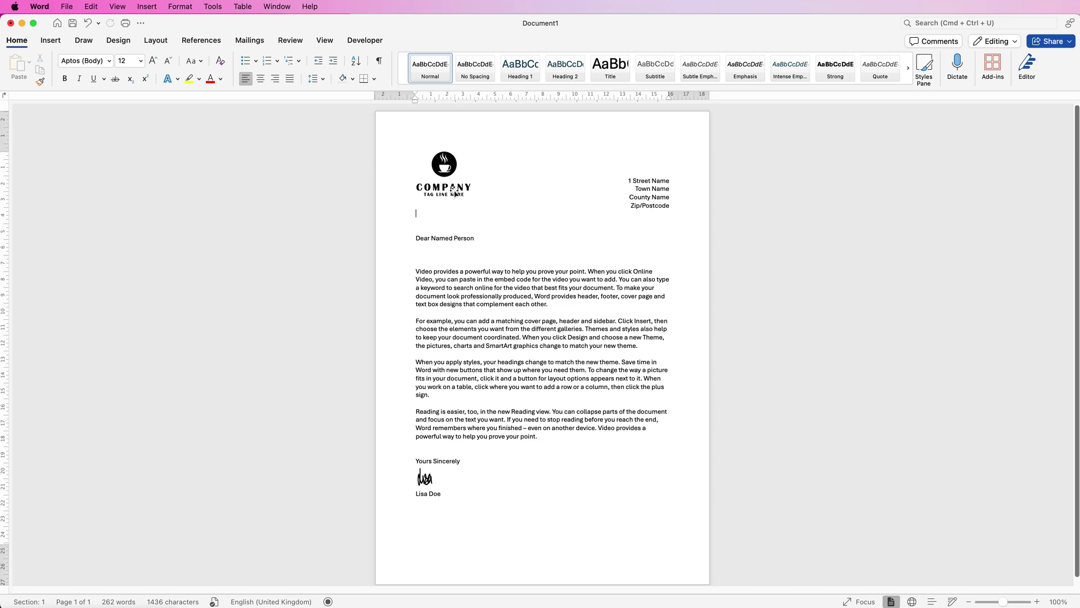
click(420, 510)
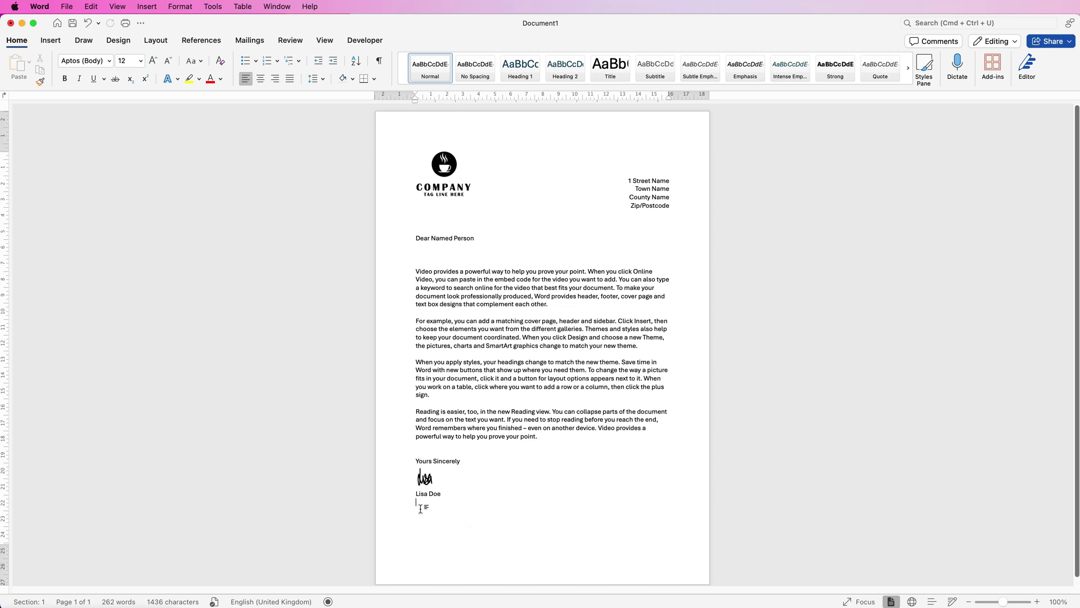
click(50, 40)
click(64, 65)
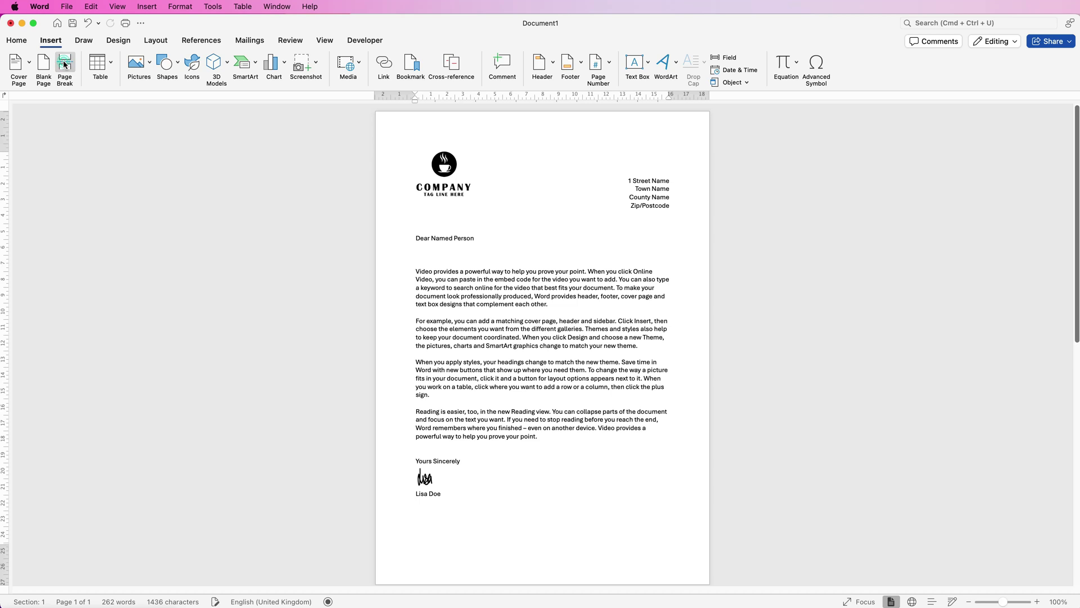
click(322, 44)
click(317, 69)
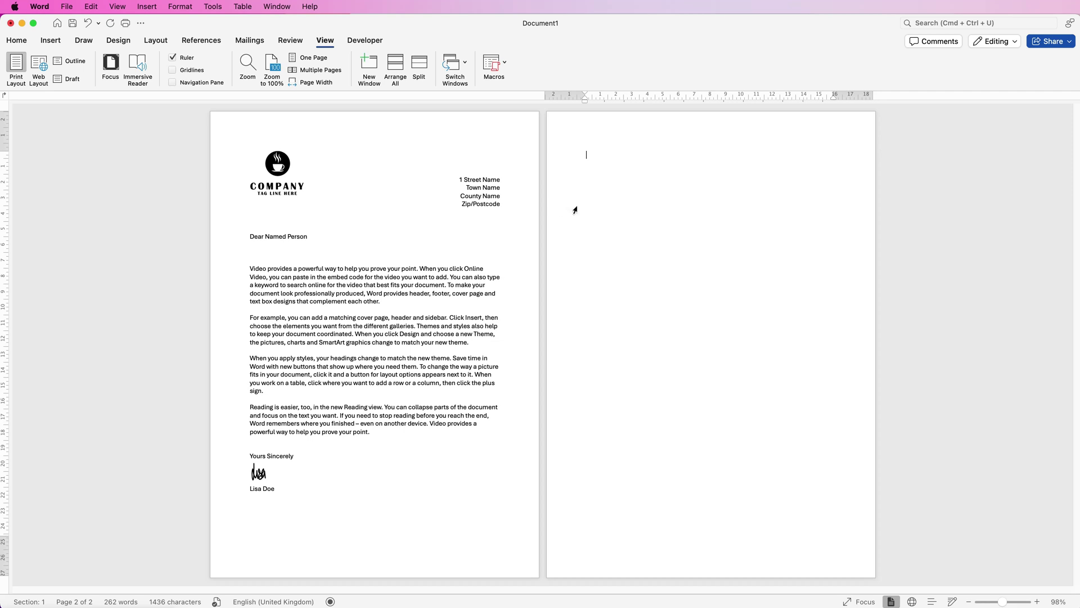
key(super+z)
key(BackSpace)
- Copy the coffee logo to the clipboard, then delete it from the letter body
click(445, 171)
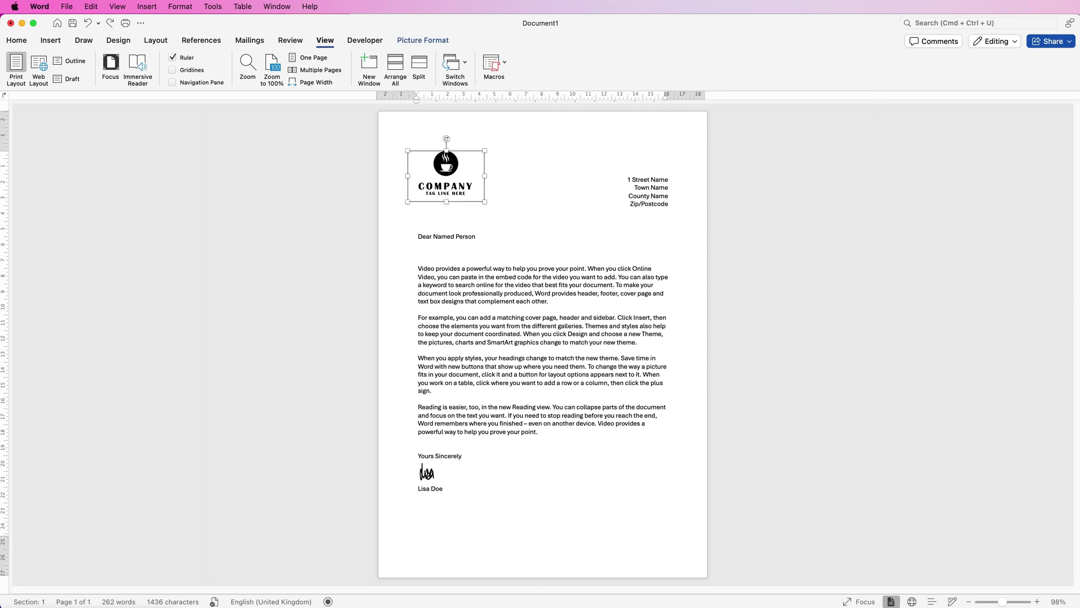
click(17, 41)
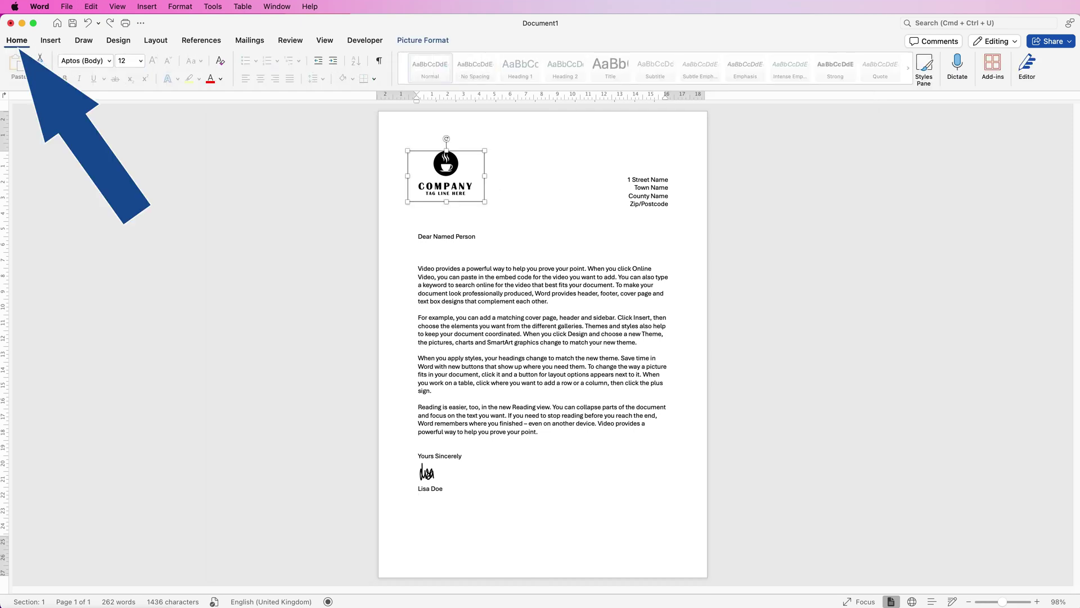
click(40, 69)
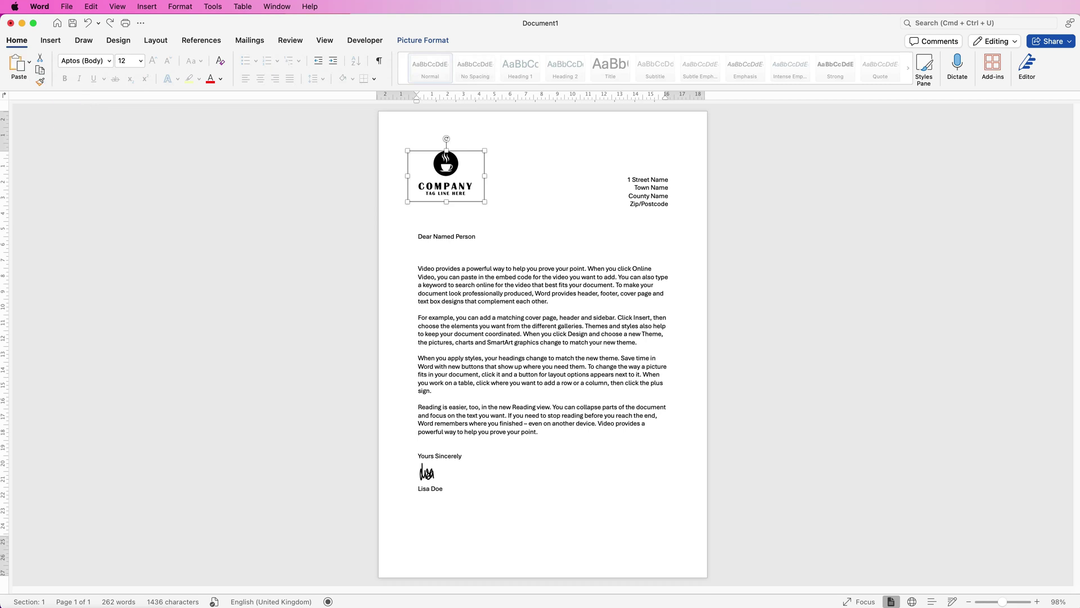
key(Delete)
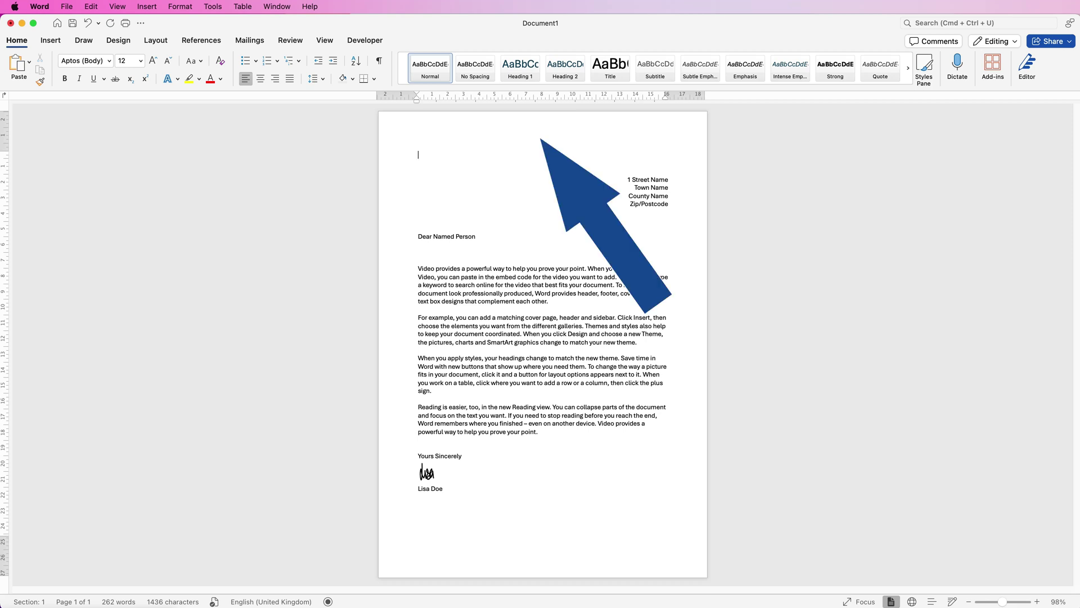
- Paste the copied coffee logo into the page header and position it at the top left
double_click(420, 133)
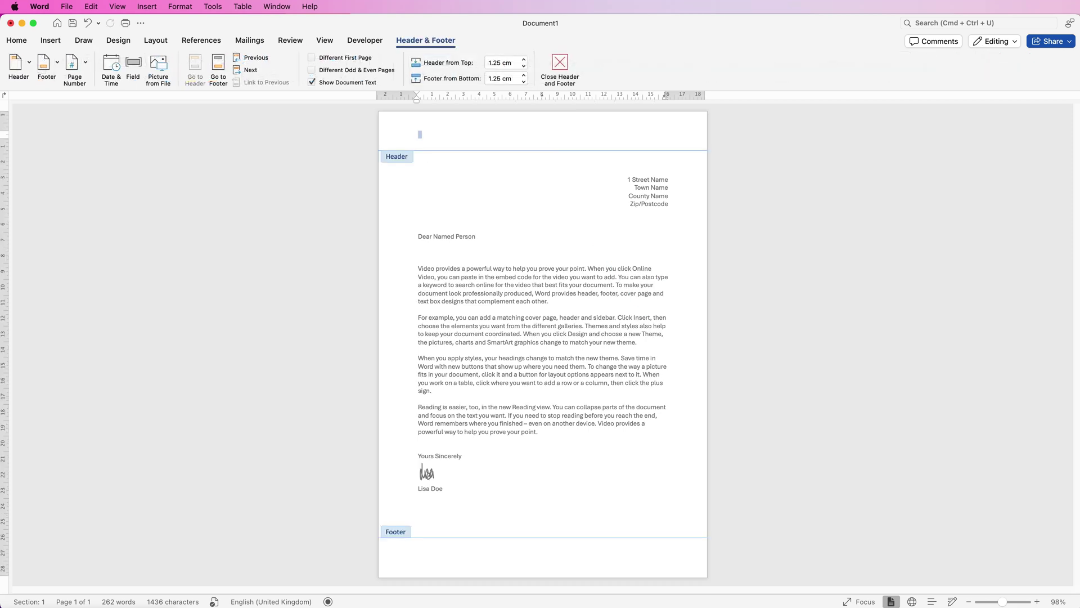
double_click(471, 301)
click(51, 40)
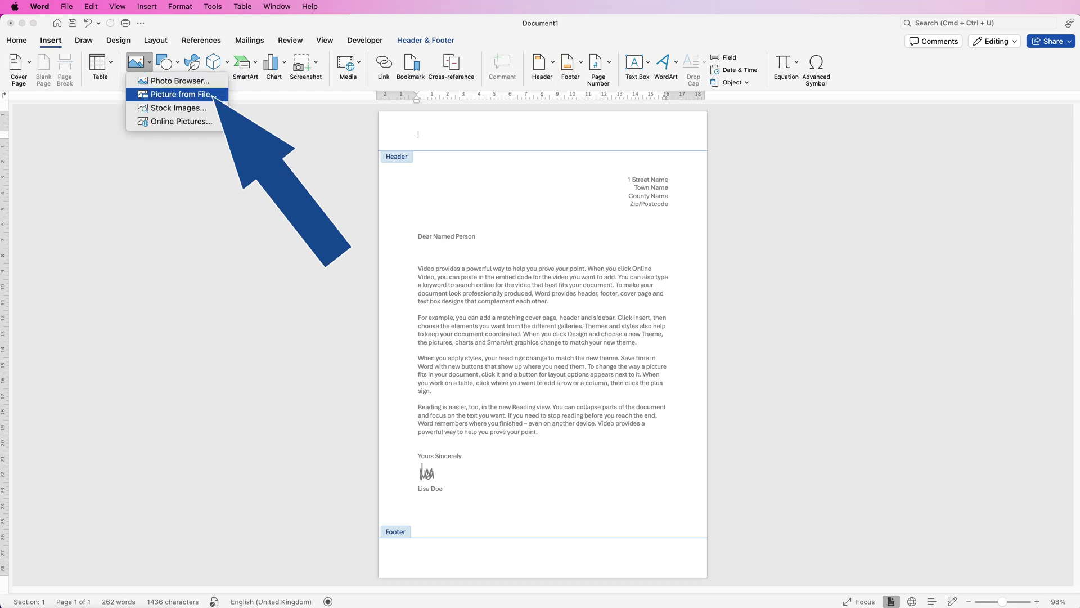
key(Return)
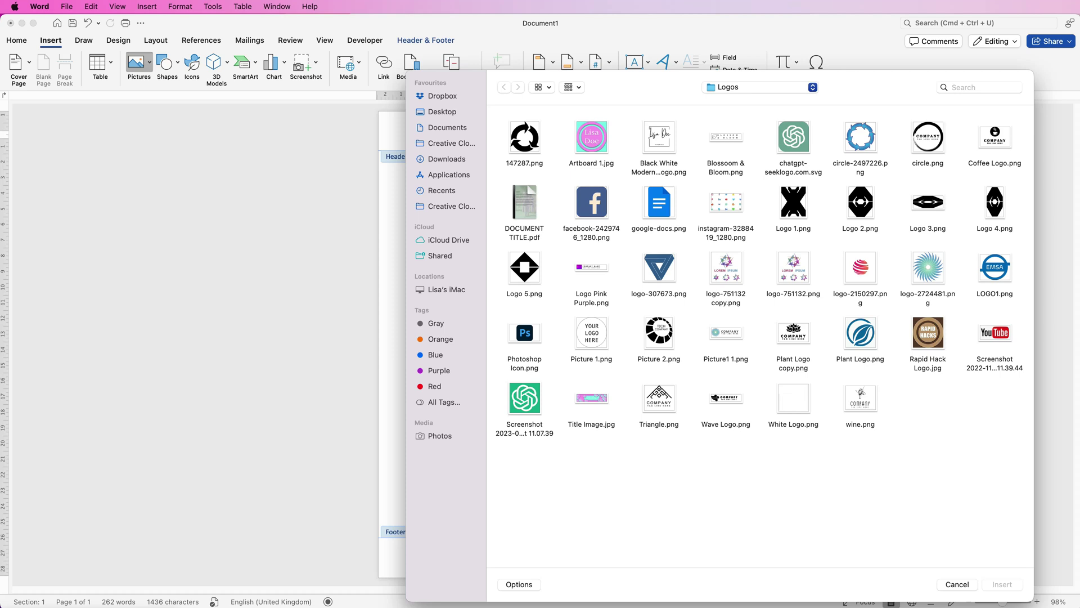
click(995, 137)
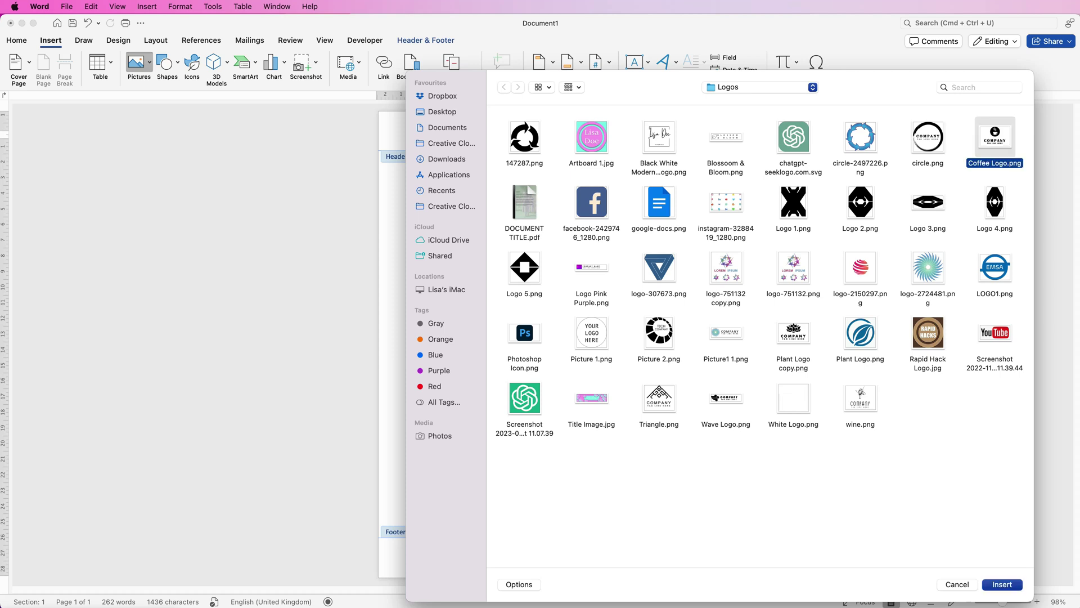
key(Escape)
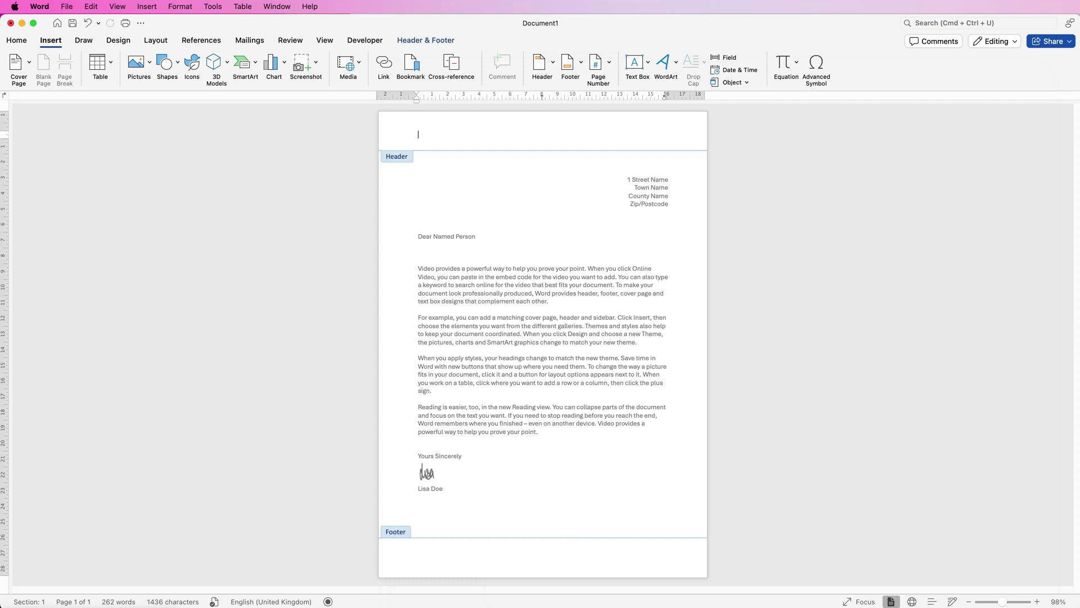
click(17, 40)
click(17, 63)
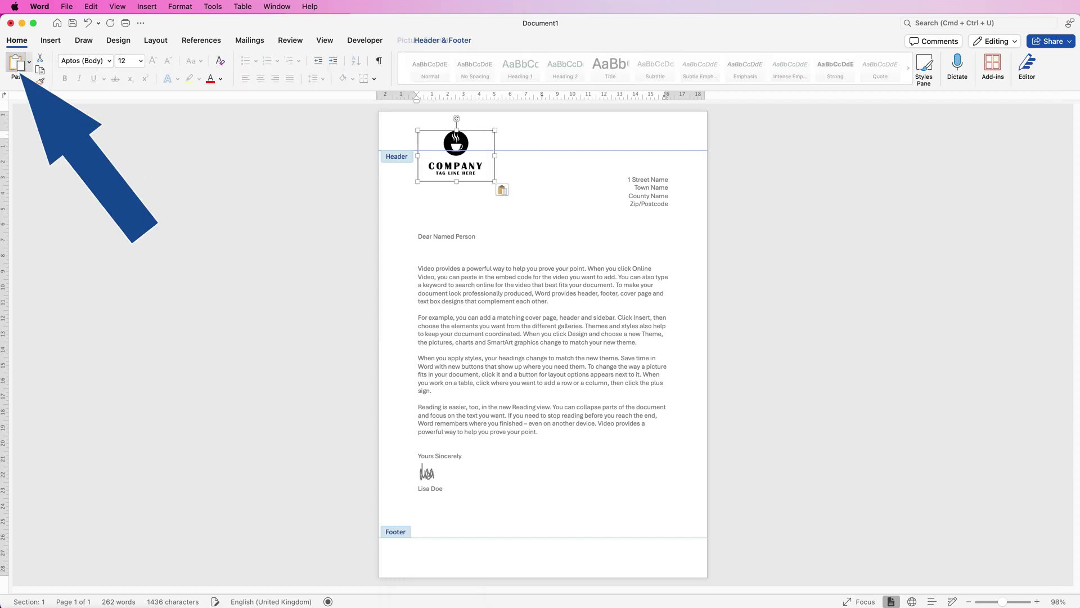
mouse_move(467, 158)
mouse_down()
mouse_move(470, 169)
mouse_move(459, 161)
mouse_up()
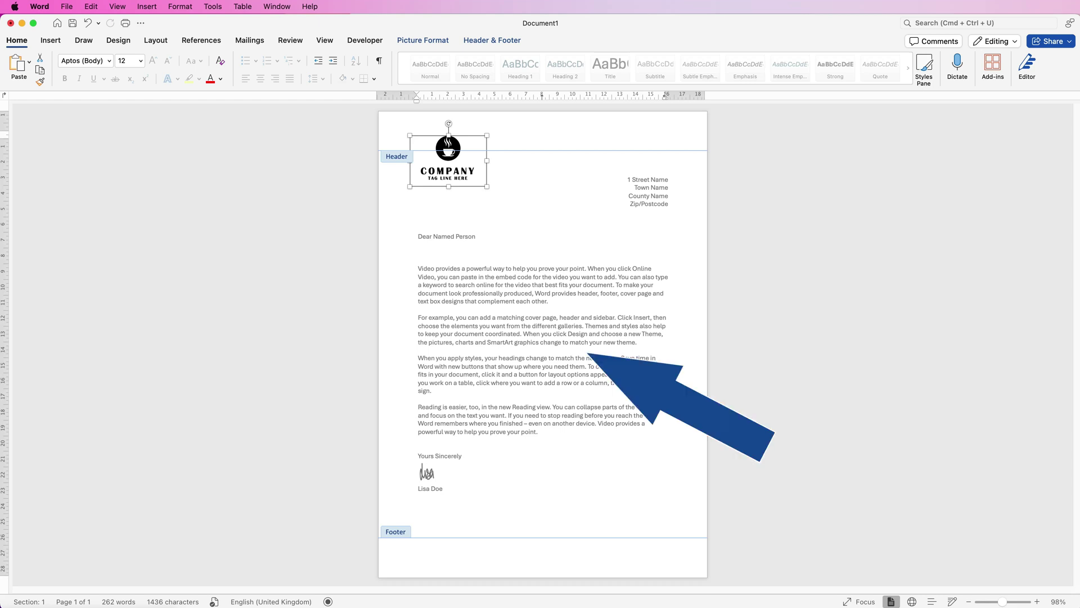
- Exit the header, add a temporary page break to confirm the logo repeats, then undo it
triple_click(529, 332)
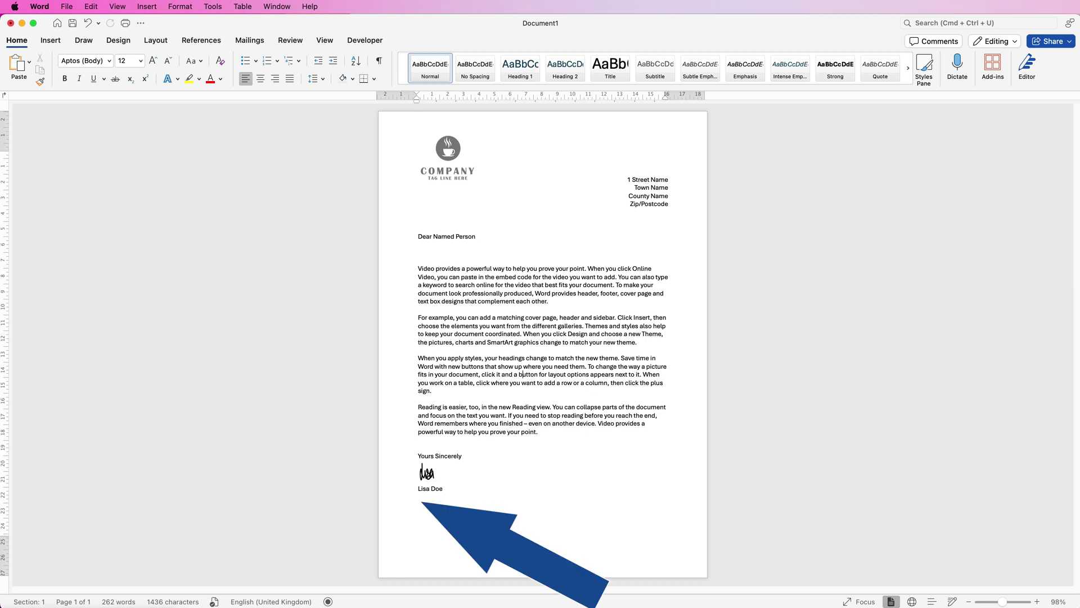
click(51, 40)
click(64, 70)
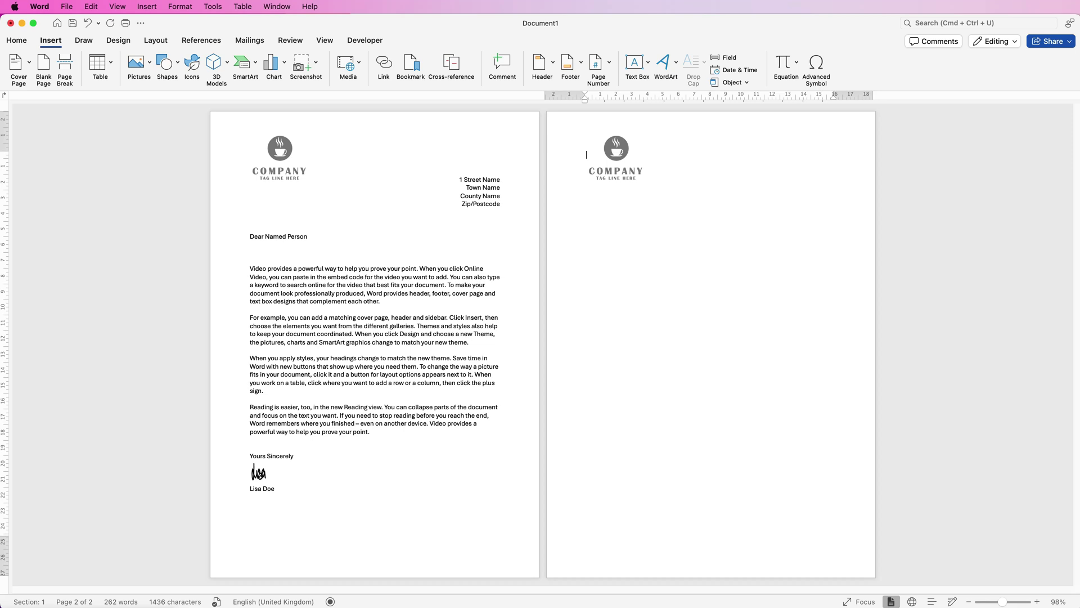
key(super+z)
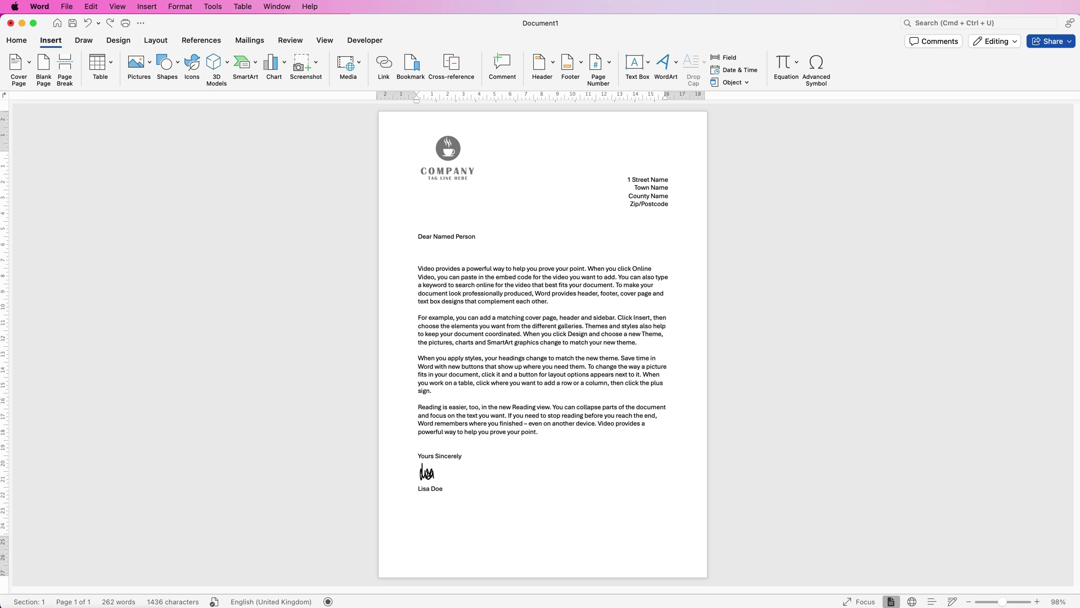
- Save the letter as the .dotx template 'Letterhead' in the Templates folder
click(68, 7)
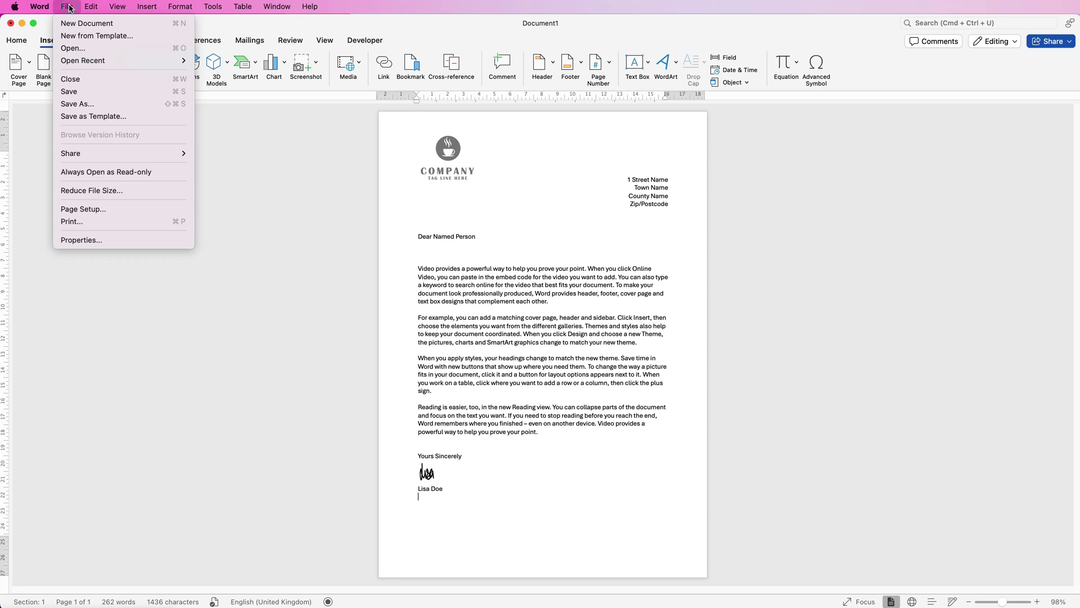
click(93, 117)
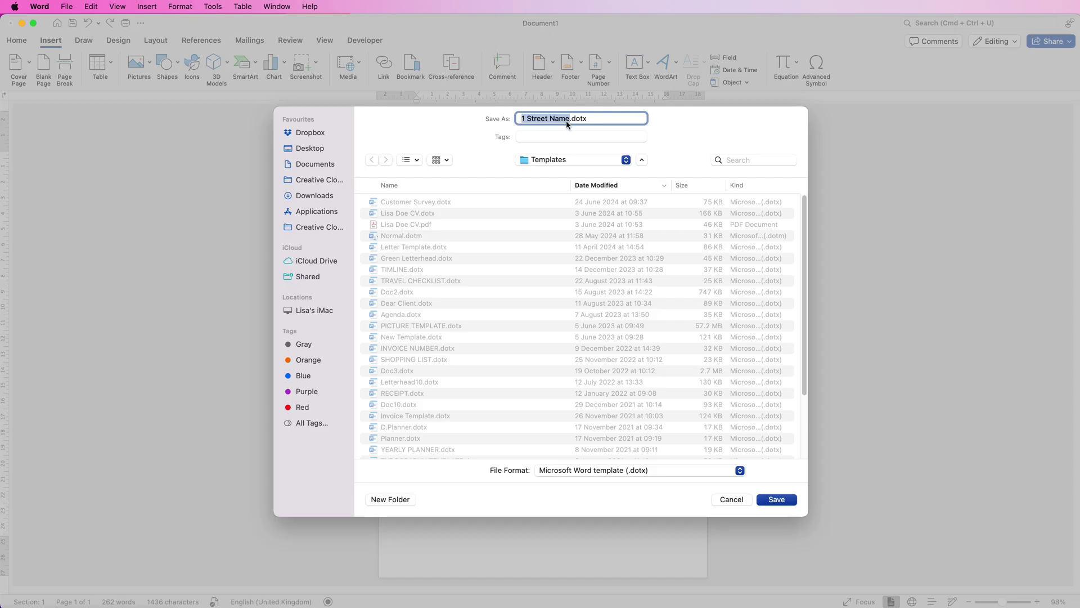
click(576, 160)
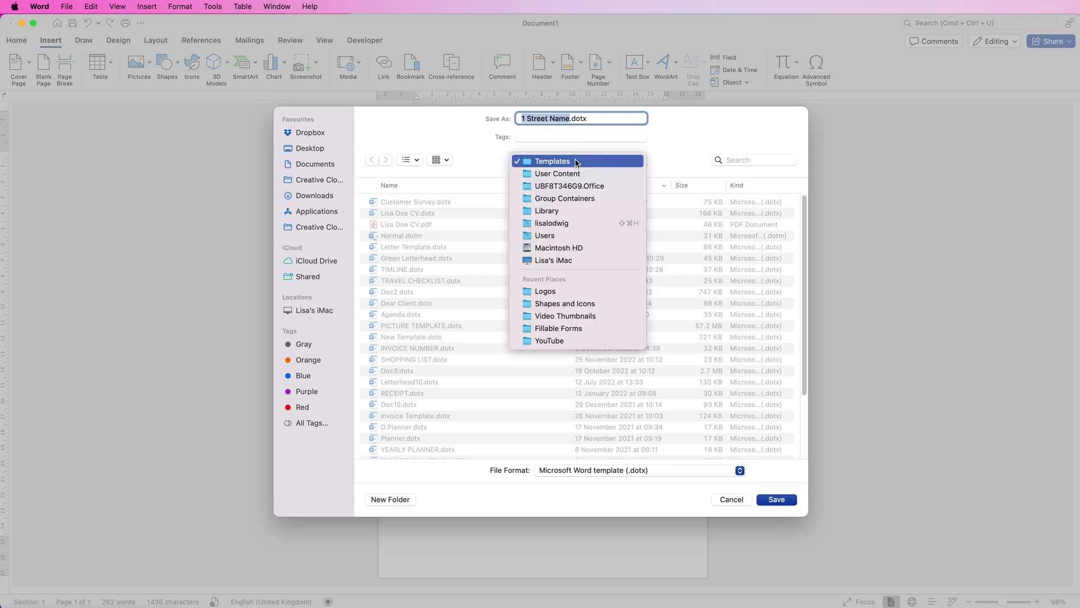
click(534, 161)
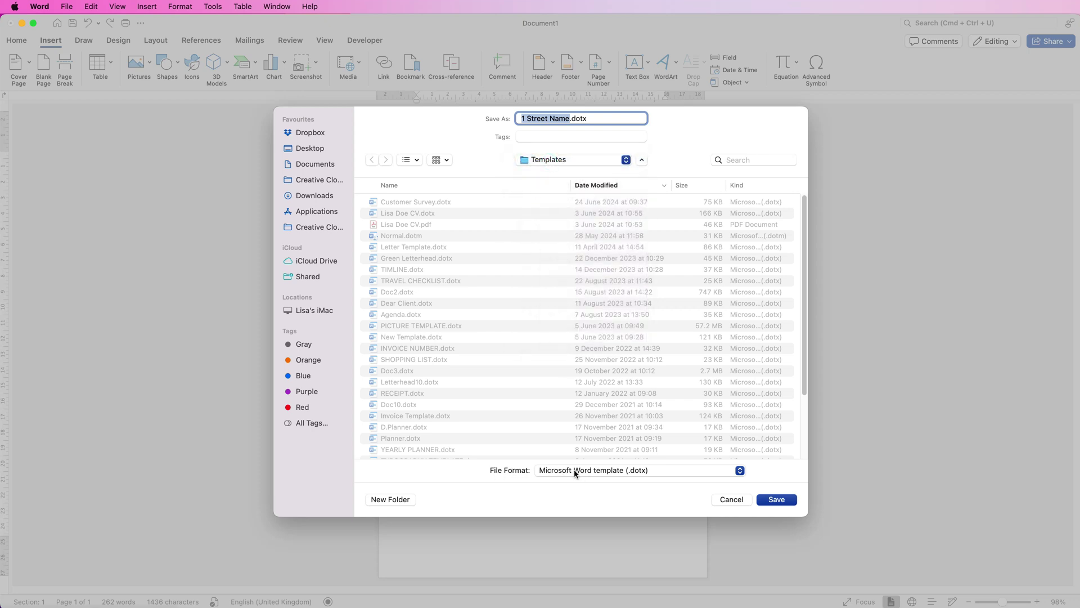
click(670, 470)
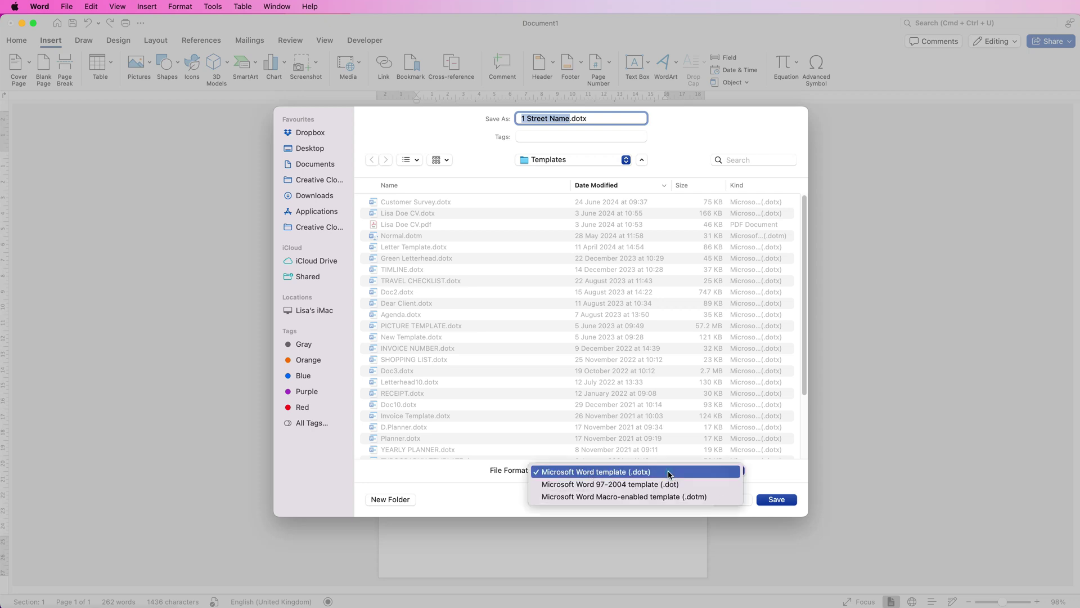
click(670, 471)
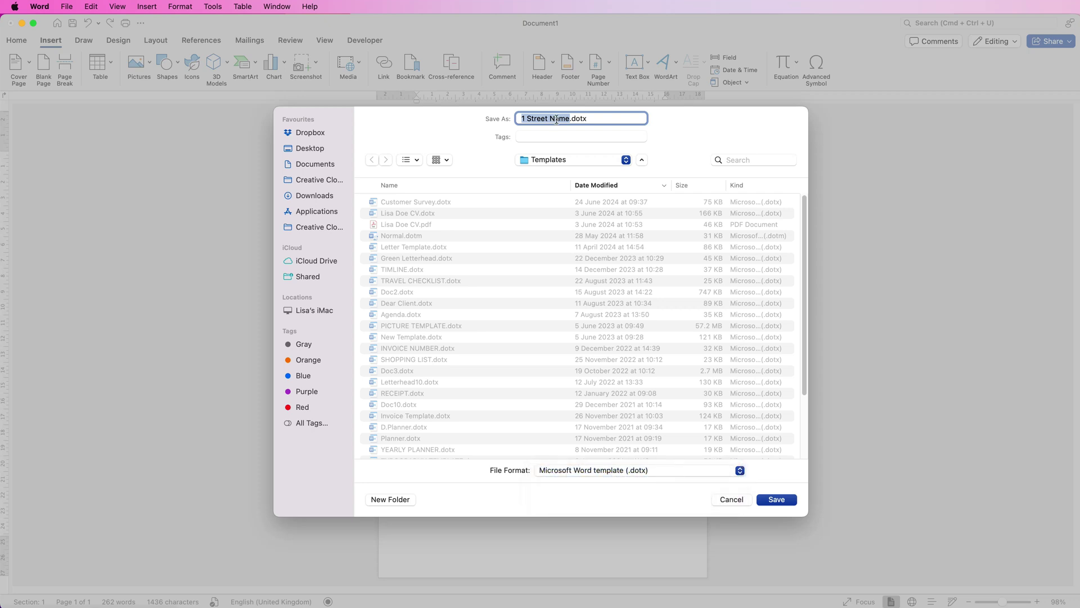
text(Letterhead)
click(785, 501)
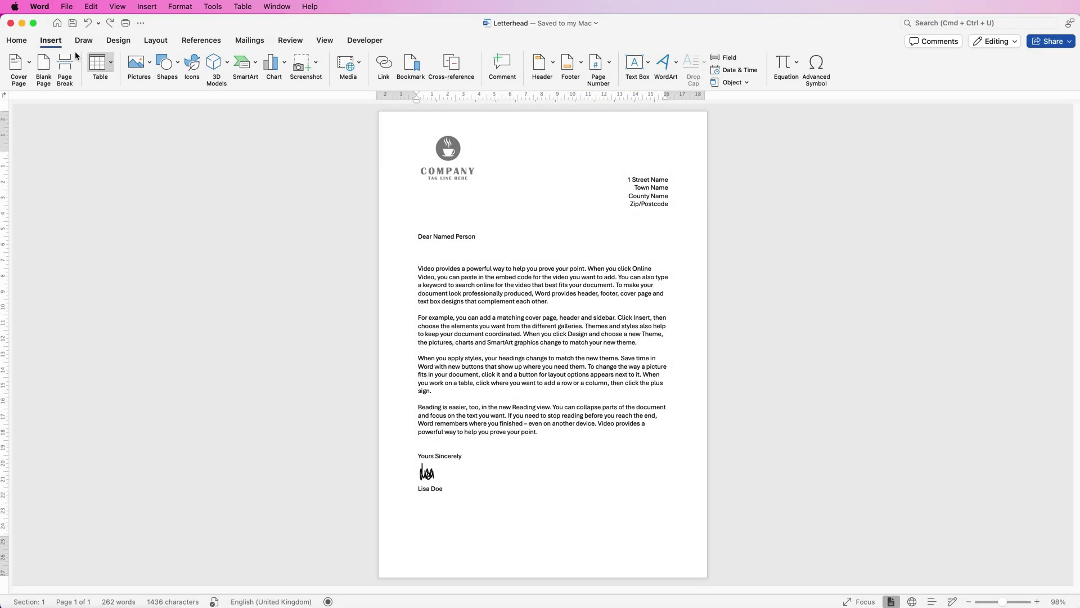
- Open the start gallery's full template list and expand the Personal templates section
click(57, 24)
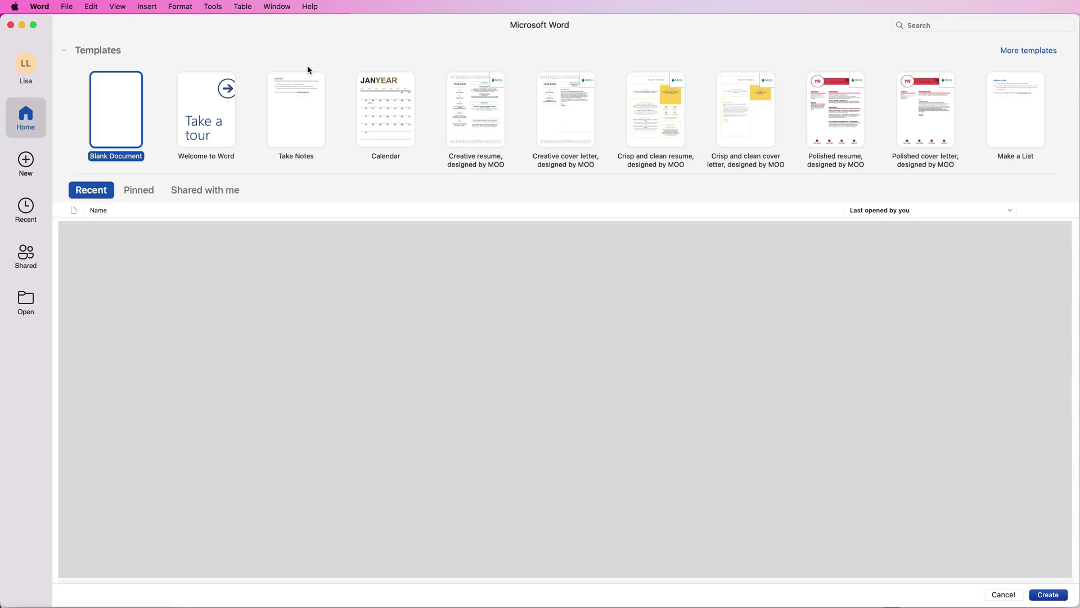
click(1040, 50)
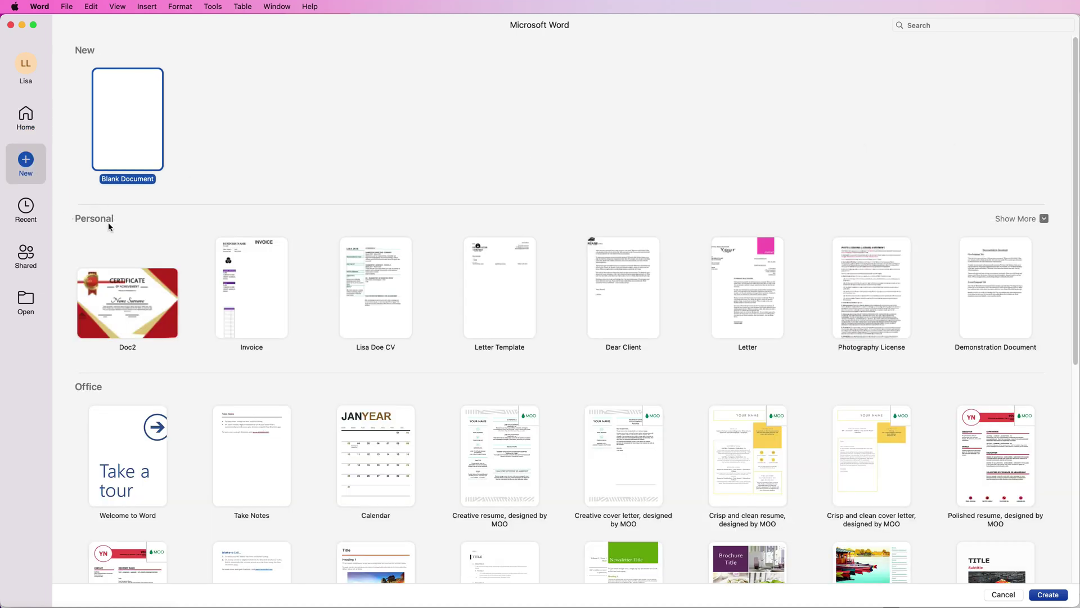
click(1044, 218)
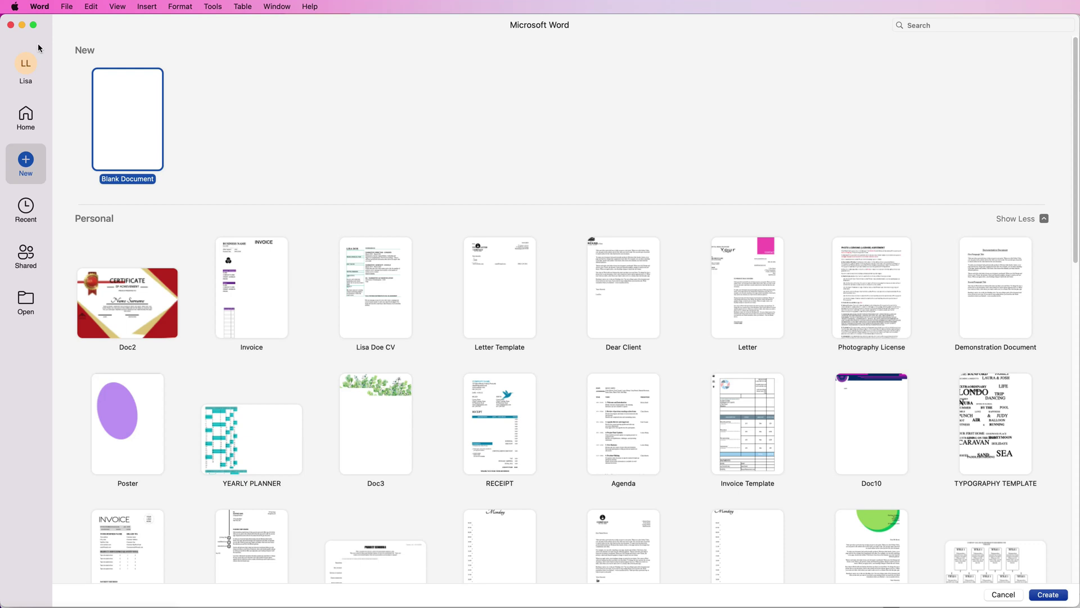
- Close the template gallery window to return to the Letterhead letter
click(10, 26)
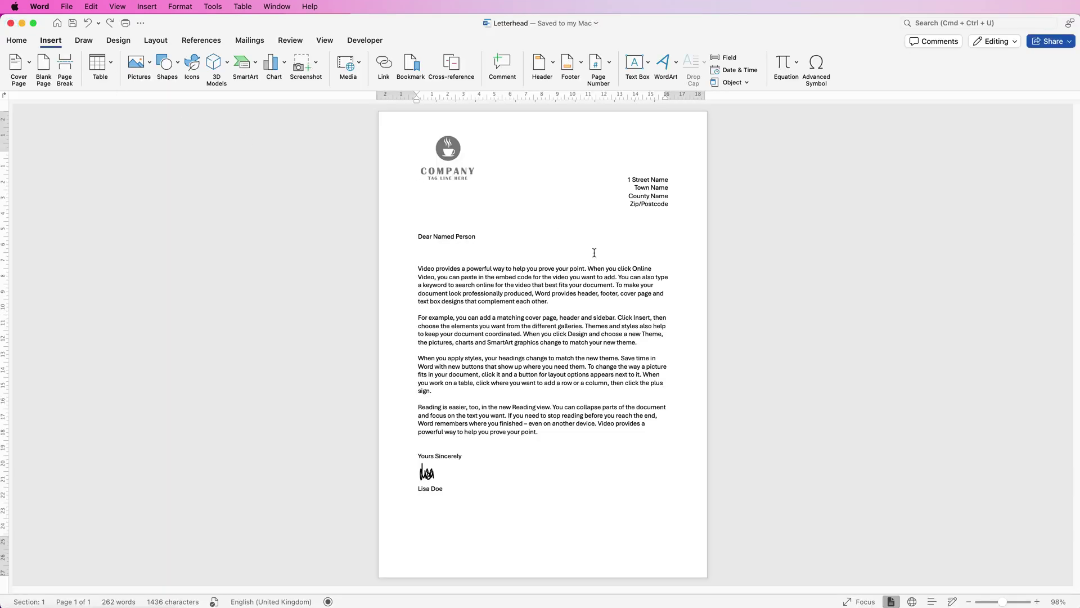